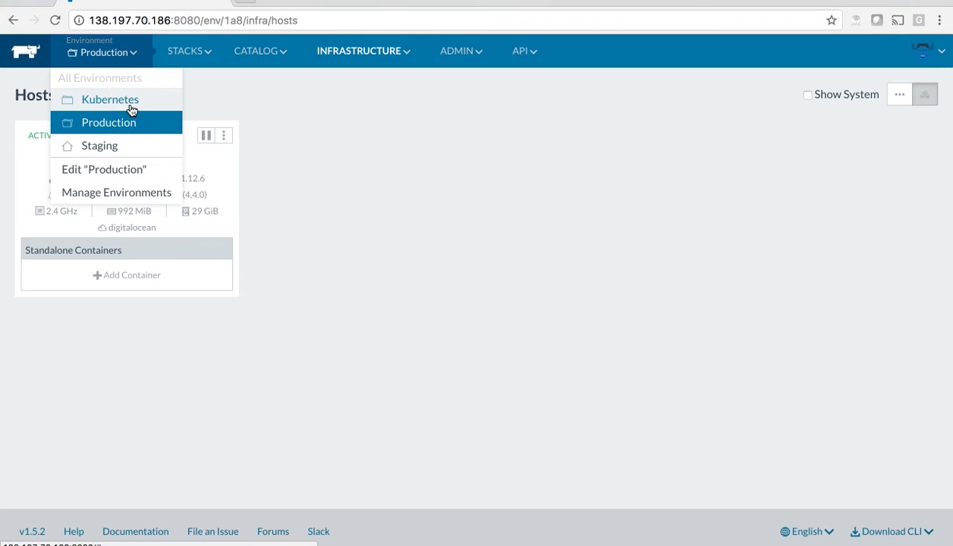
# - Open environment management and review the existing environments and the environment templates with their stacks
pyautogui.click(130, 196)
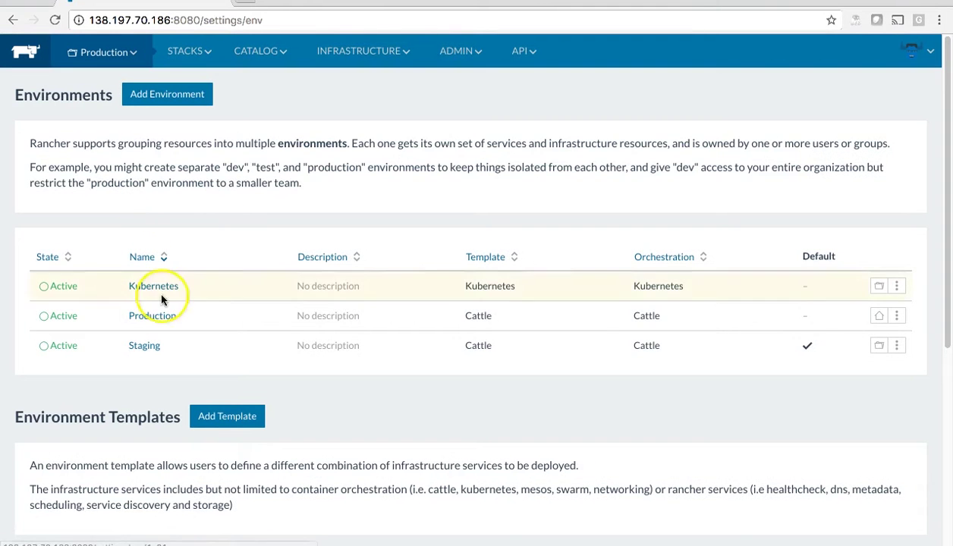
pyautogui.scroll(-3, 366, 345)
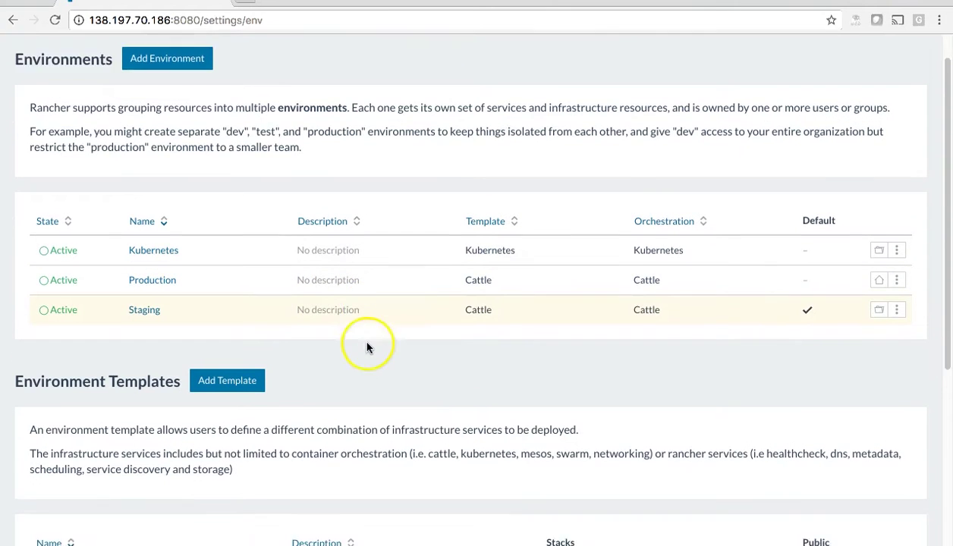
pyautogui.scroll(-3, 365, 341)
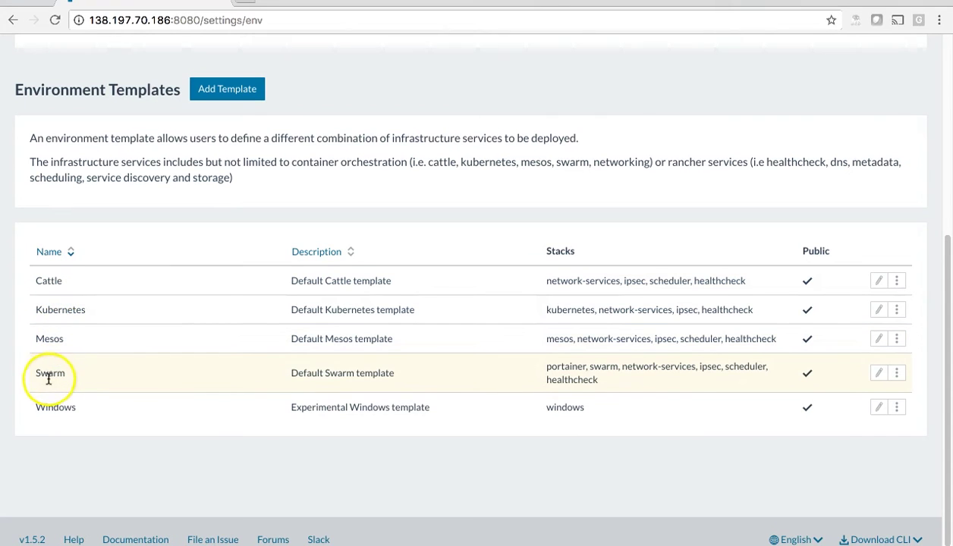
pyautogui.scroll(-1, 56, 375)
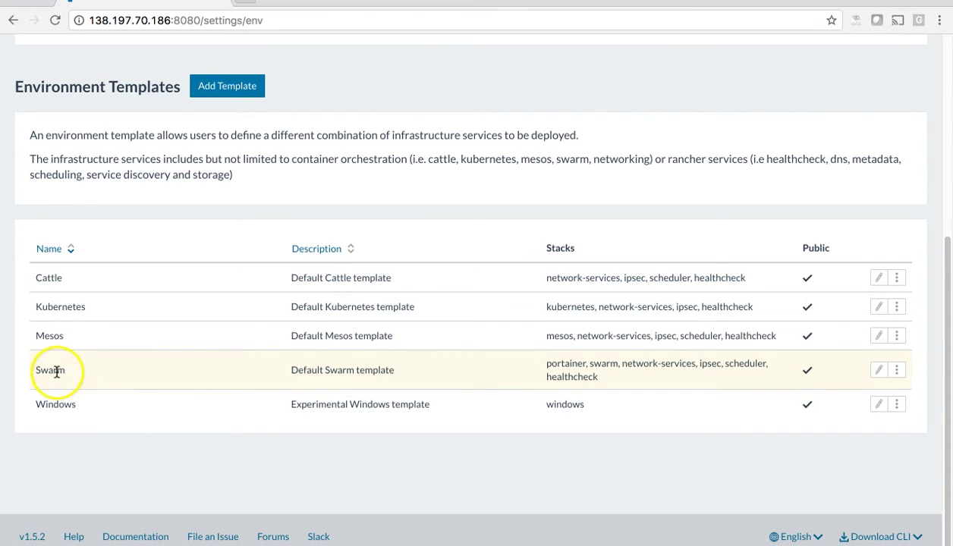
pyautogui.scroll(-1, 56, 418)
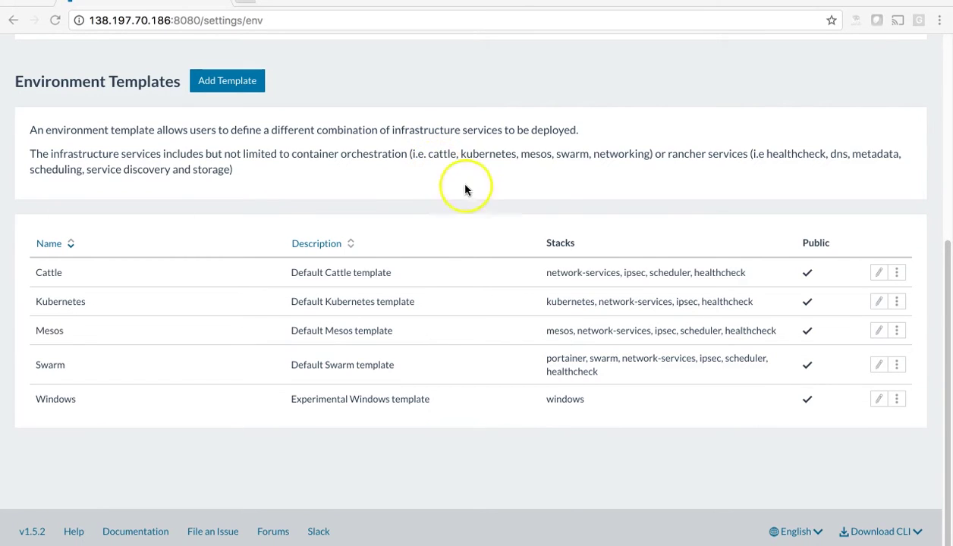
# - Open the Cattle template for editing, examine its orchestration, DNS, networking, storage and framework services, and leave without saving
pyautogui.click(876, 273)
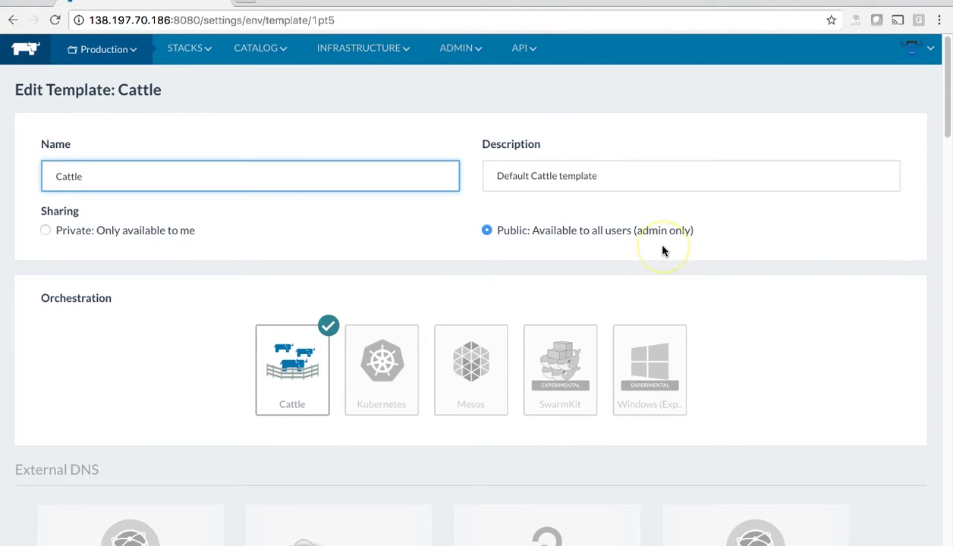
pyautogui.scroll(-3, 662, 251)
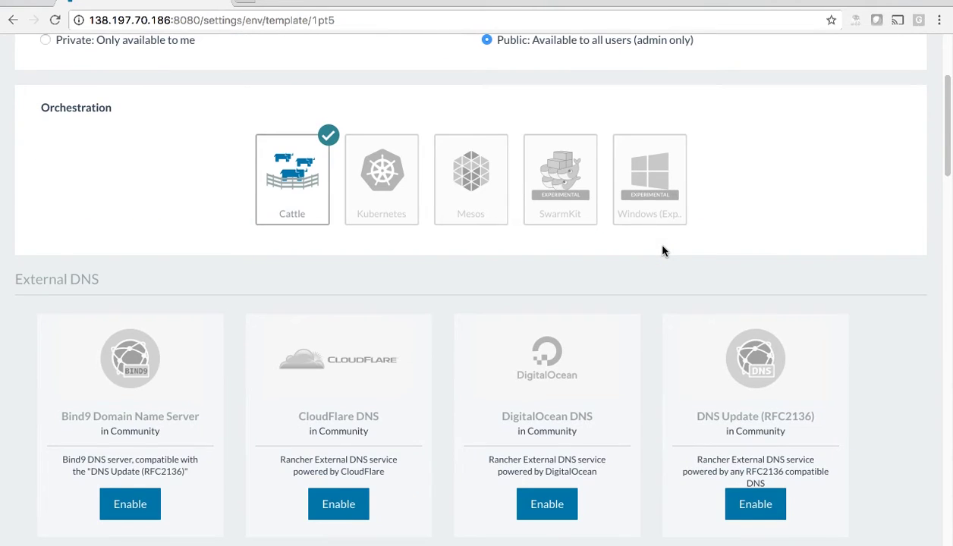
pyautogui.scroll(-1, 663, 250)
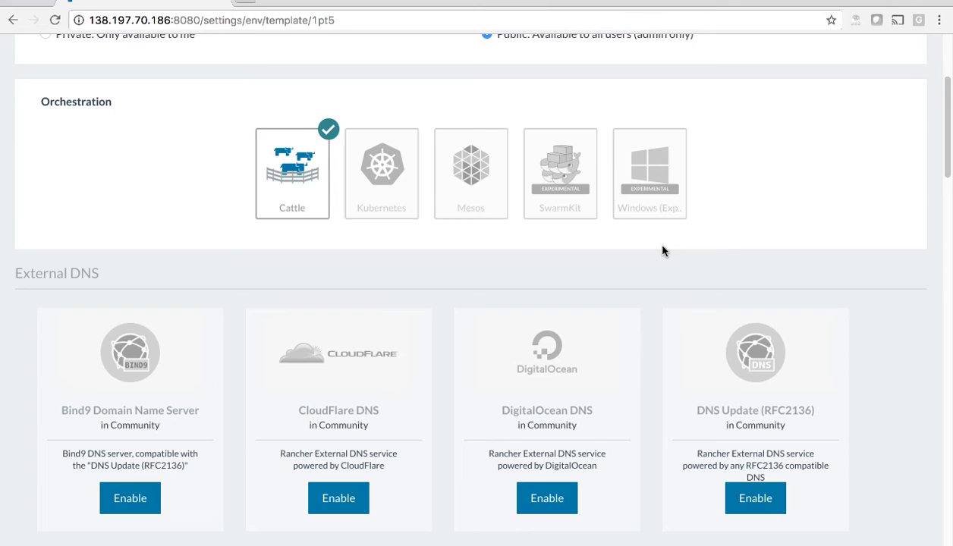
pyautogui.scroll(-6, 662, 250)
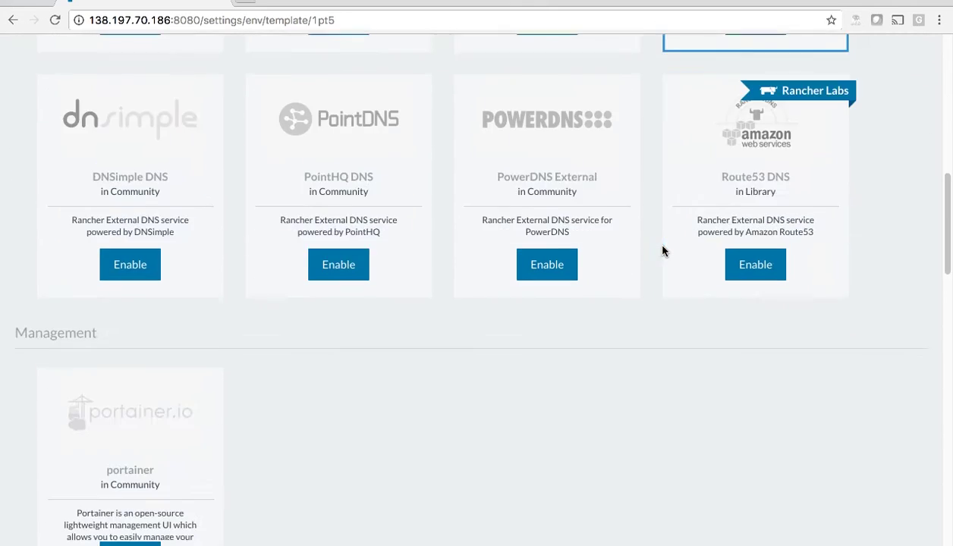
pyautogui.scroll(-5, 663, 251)
pyautogui.scroll(1, 662, 250)
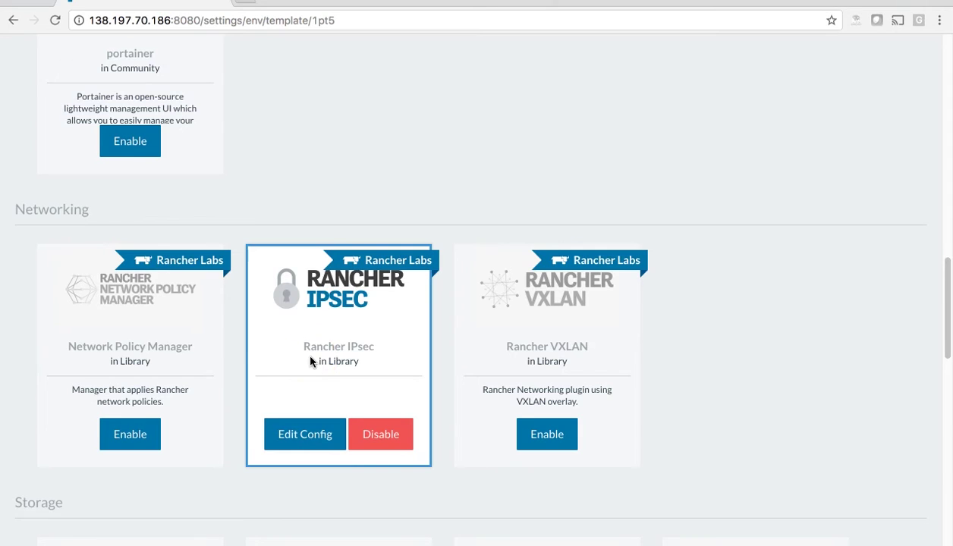
pyautogui.scroll(-10, 309, 361)
pyautogui.click(133, 353)
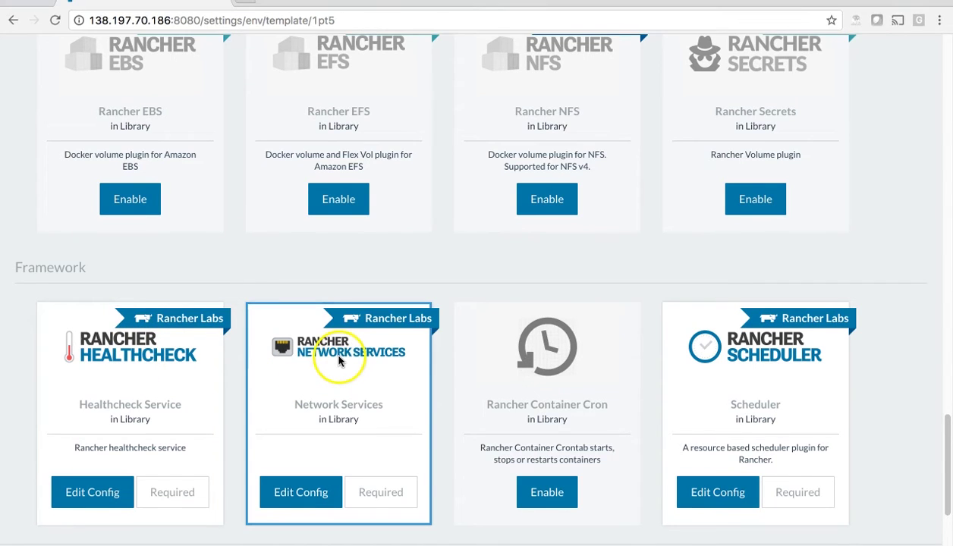
pyautogui.scroll(-3, 639, 390)
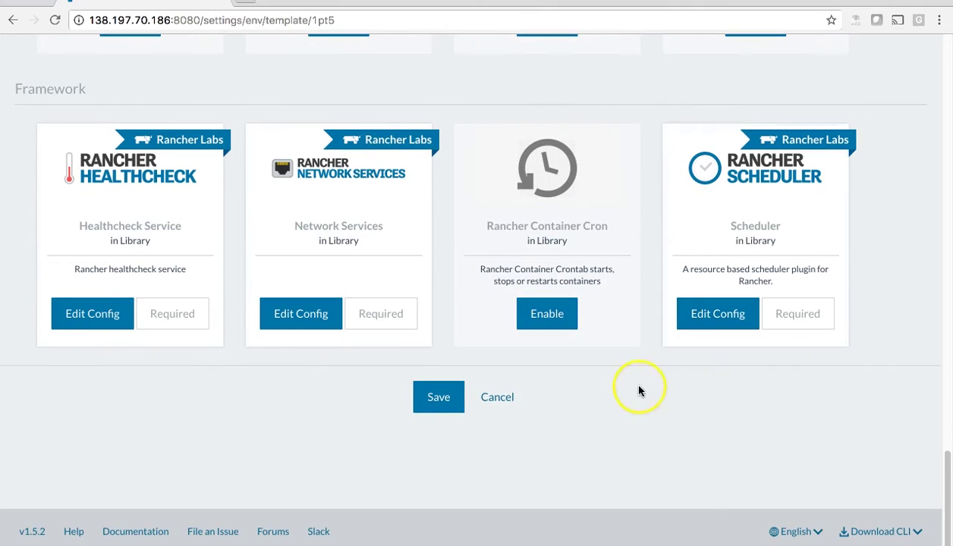
pyautogui.click(498, 397)
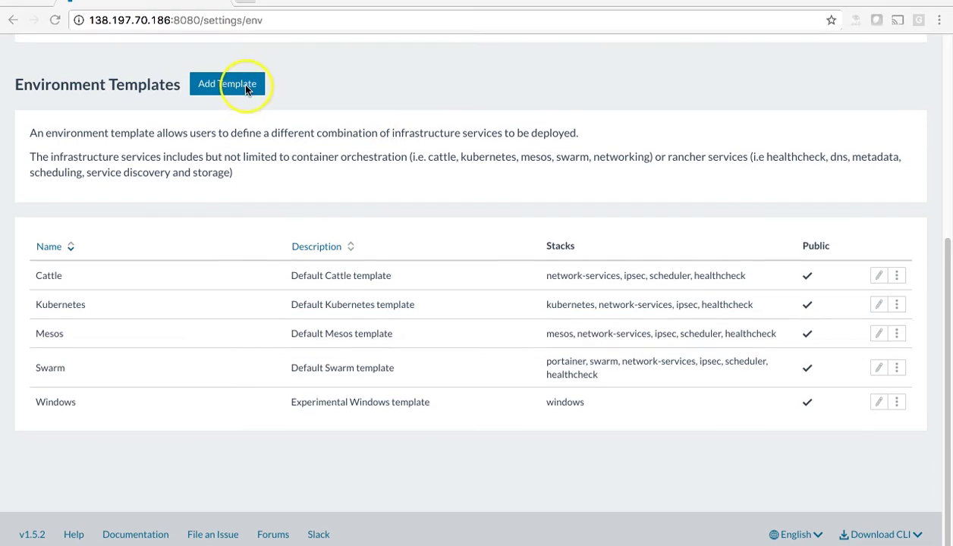
# - Start a new environment template and name it MyTemplate
pyautogui.click(243, 85)
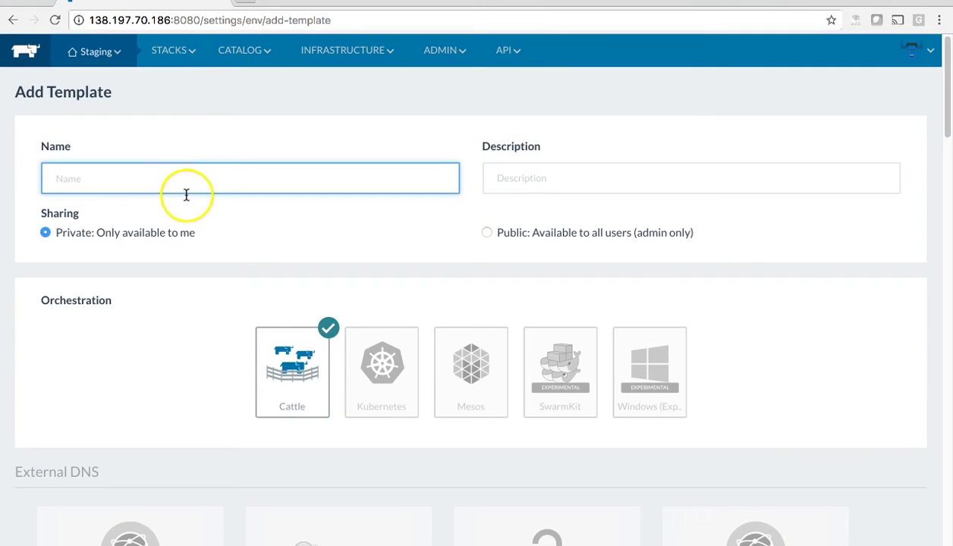
pyautogui.click(186, 177)
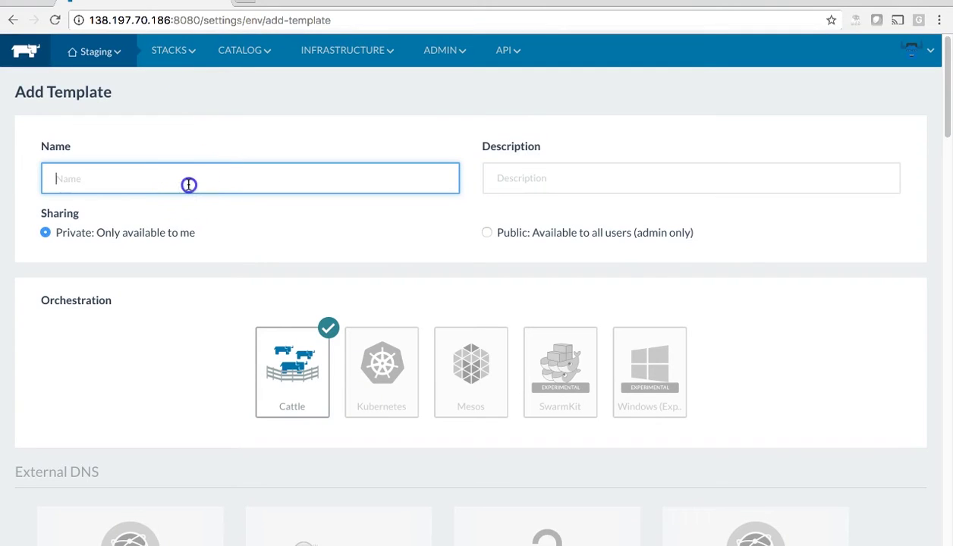
pyautogui.write('MyTemplate')
# - Enable the Network Policy Manager networking service in the template with its default configuration
pyautogui.scroll(-2, 232, 306)
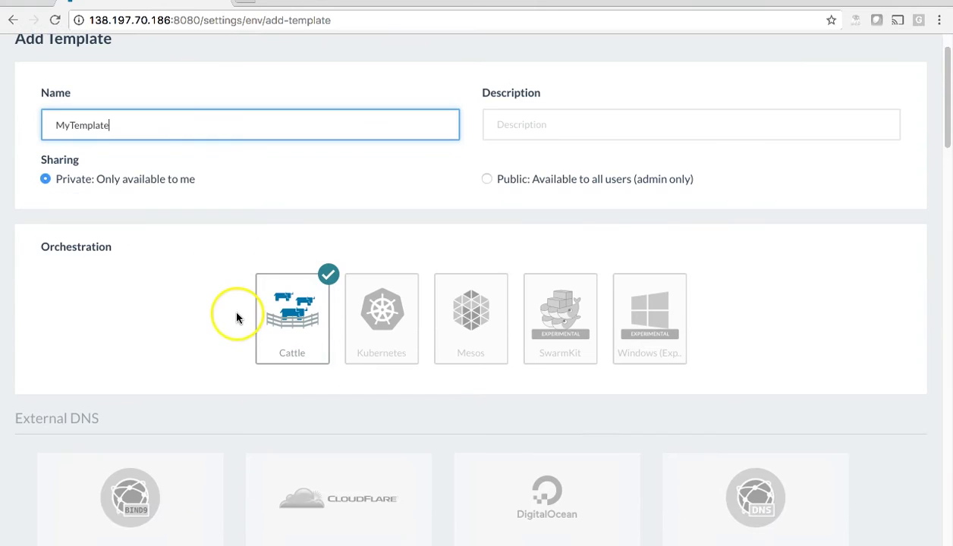
pyautogui.scroll(-5, 268, 332)
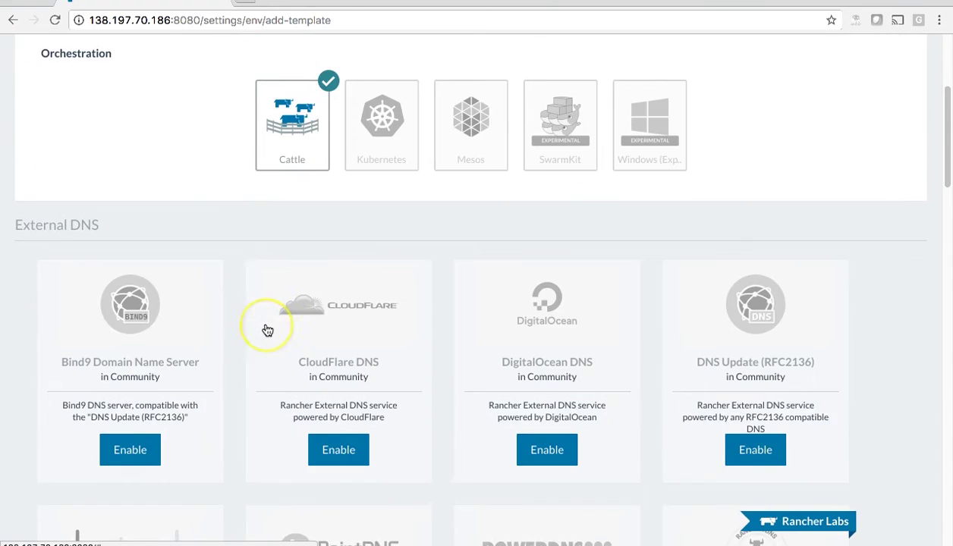
pyautogui.scroll(-6, 267, 330)
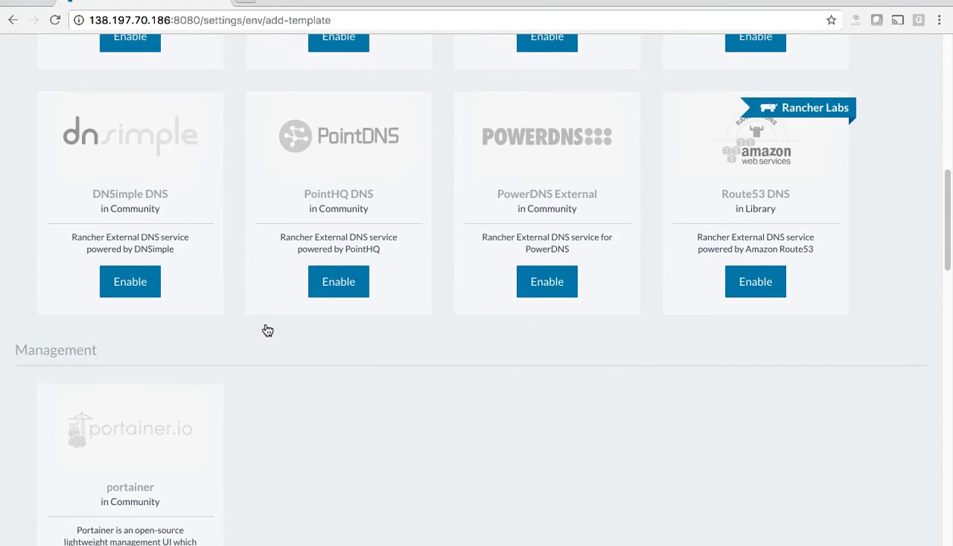
pyautogui.scroll(-3, 267, 331)
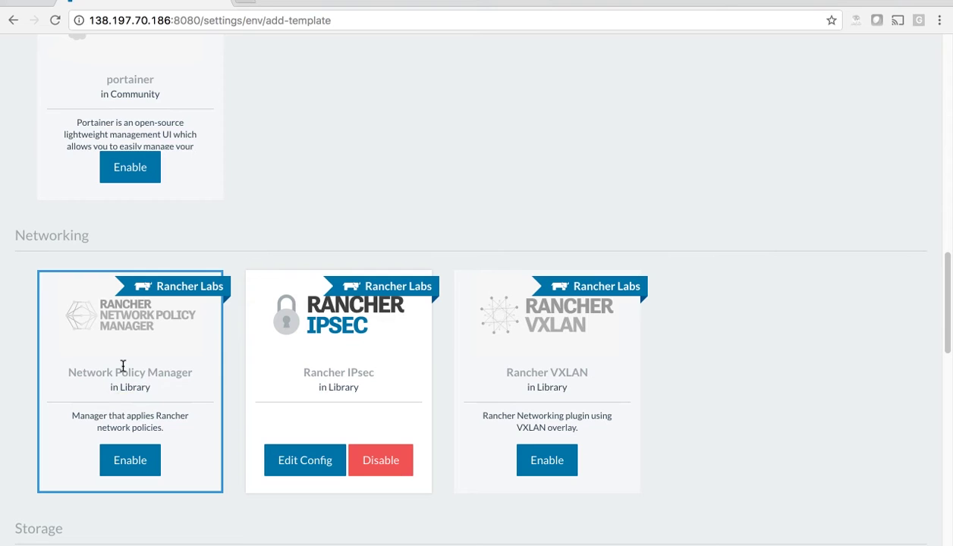
pyautogui.click(132, 463)
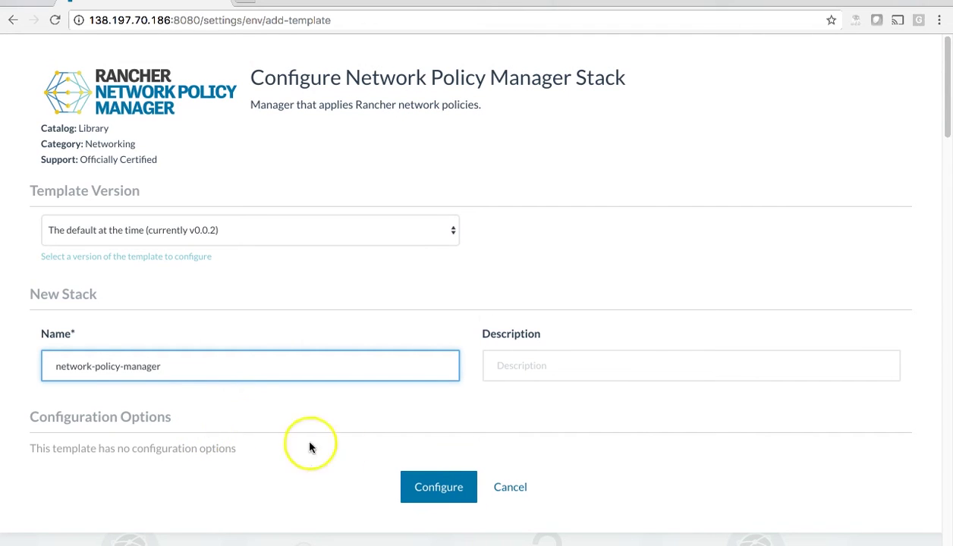
pyautogui.click(424, 487)
# - Replace Rancher IPsec with Rancher VXLAN as the template's networking, accepting the default VXLAN configuration
pyautogui.click(367, 463)
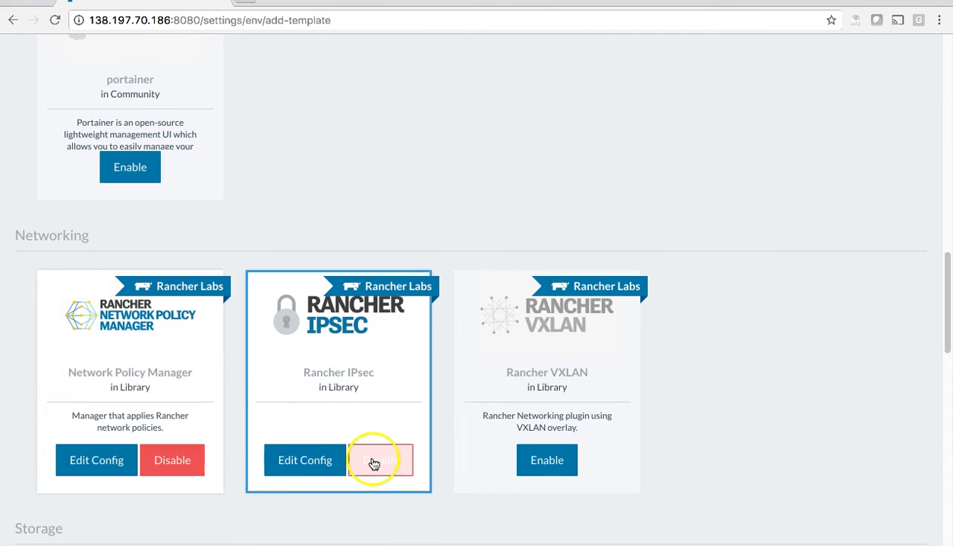
pyautogui.click(542, 463)
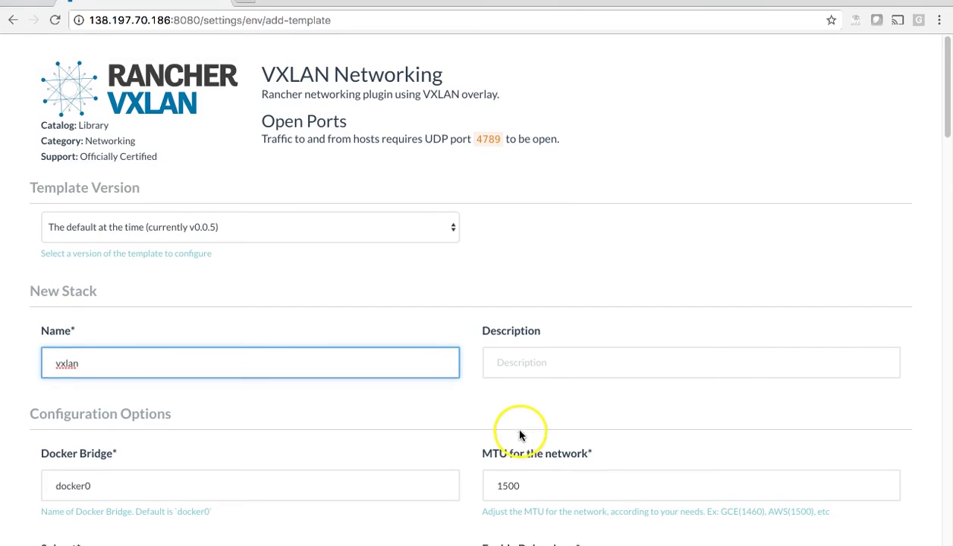
pyautogui.scroll(-3, 519, 435)
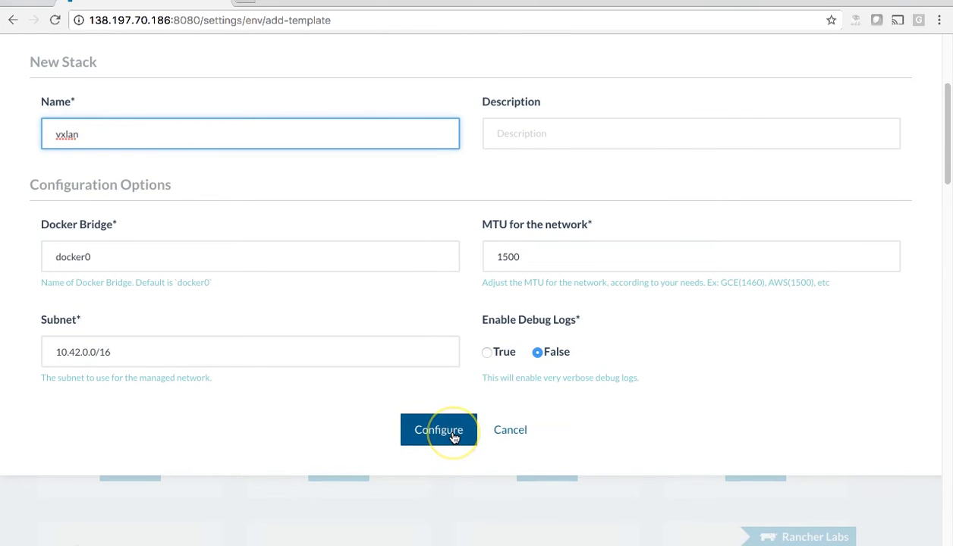
pyautogui.click(452, 434)
# - Enable Rancher NFS storage with NFS server 138.197.37.229 and mount directory /var/nfs
pyautogui.scroll(-7, 434, 425)
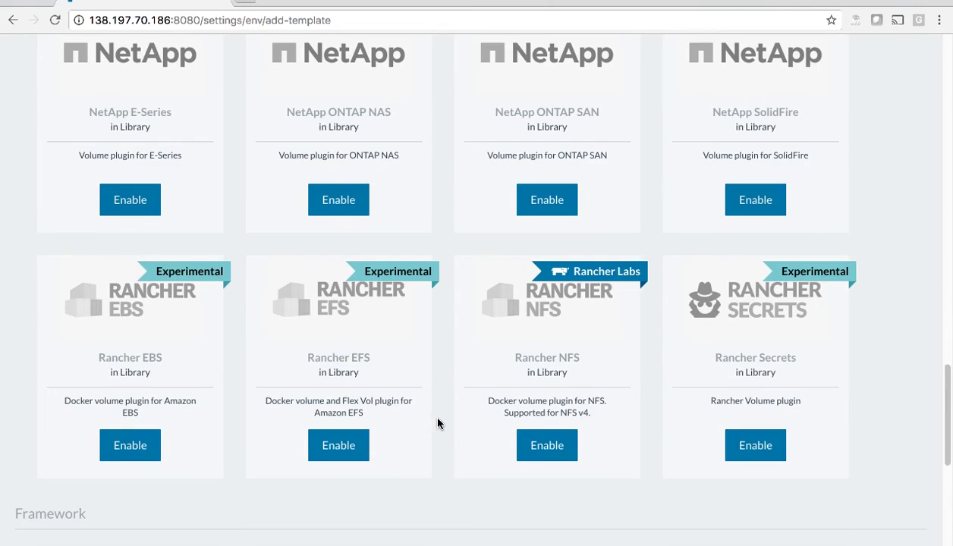
pyautogui.click(543, 449)
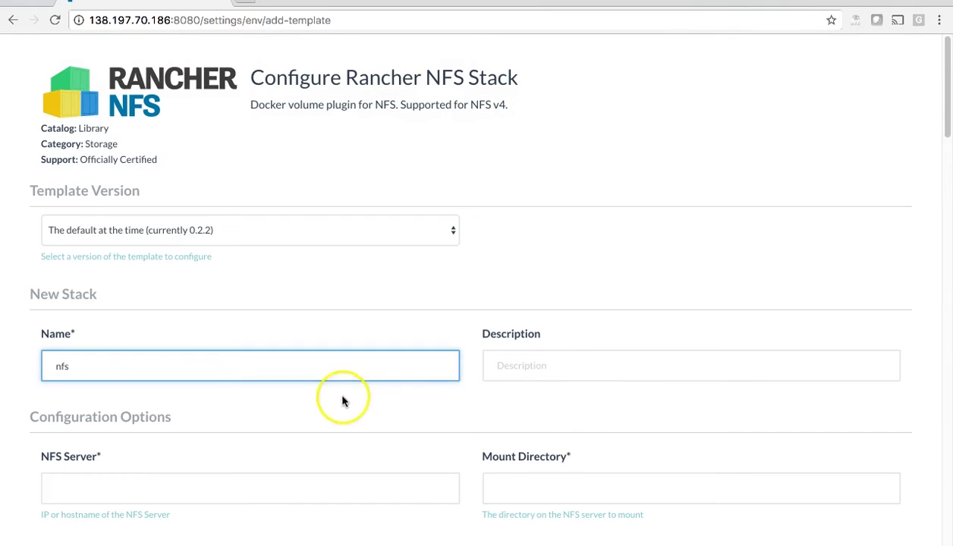
pyautogui.click(273, 491)
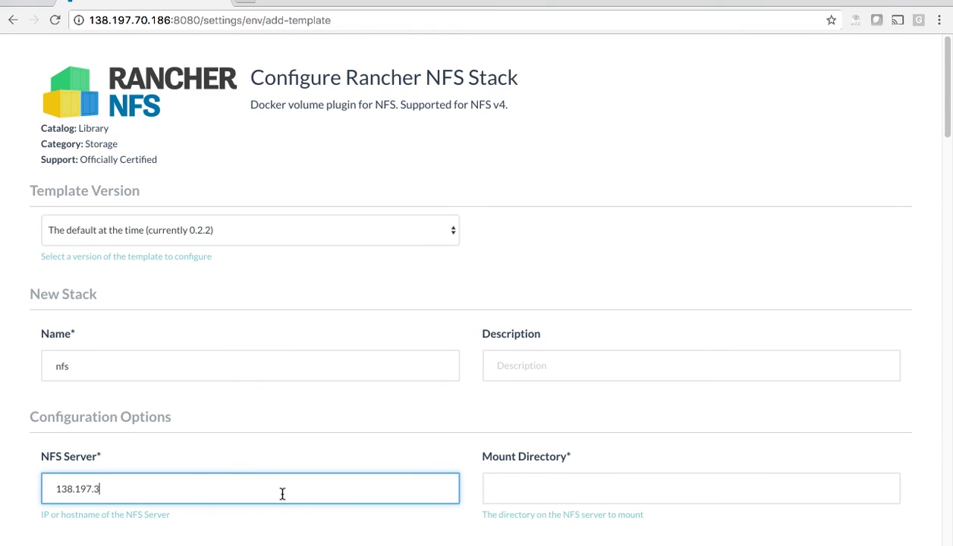
pyautogui.press('Tab')
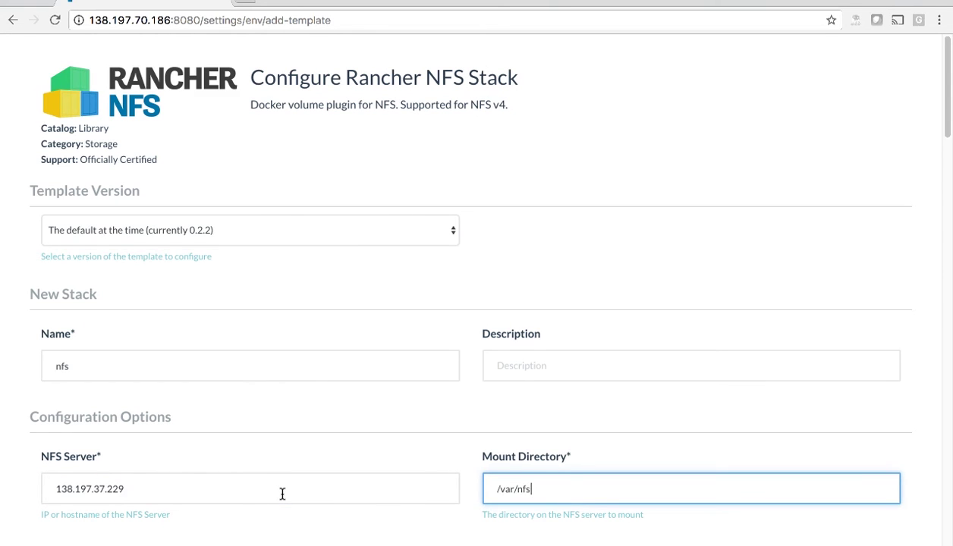
pyautogui.scroll(-5, 319, 471)
pyautogui.click(429, 396)
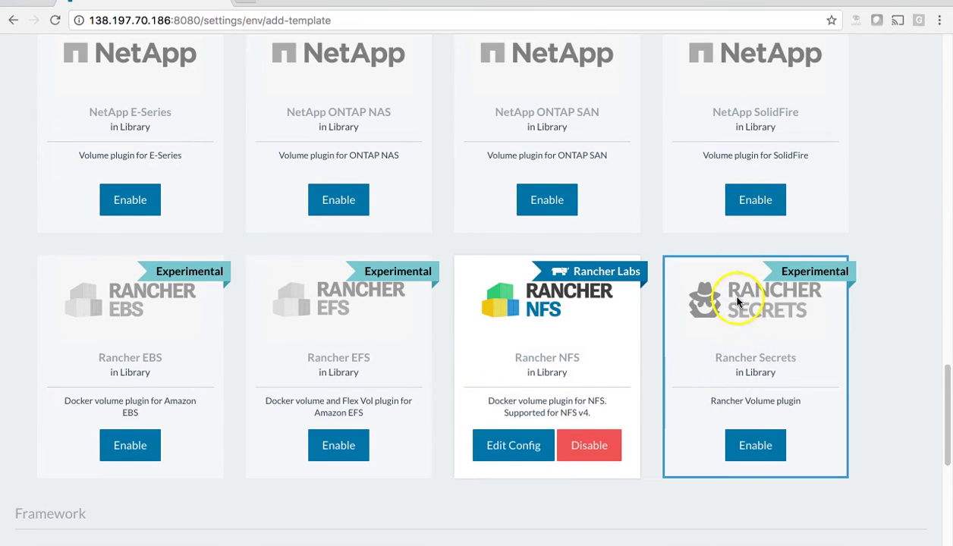
# - Enable Rancher Secrets with its default configuration and create the template
pyautogui.click(768, 443)
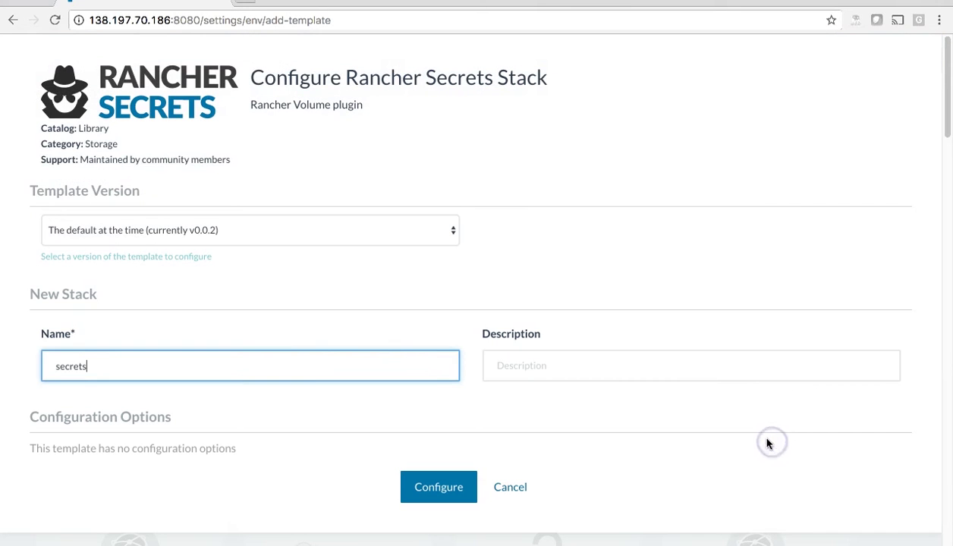
pyautogui.click(340, 364)
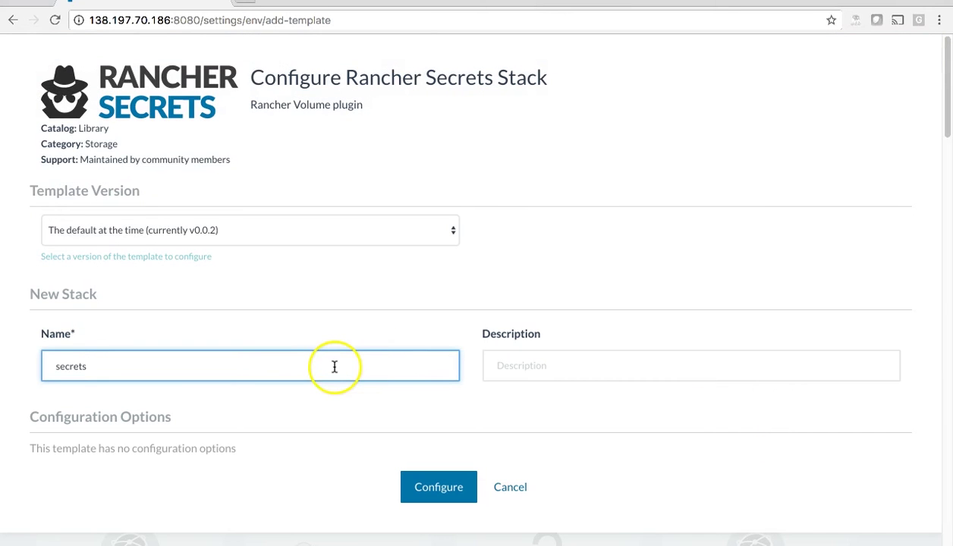
pyautogui.click(440, 486)
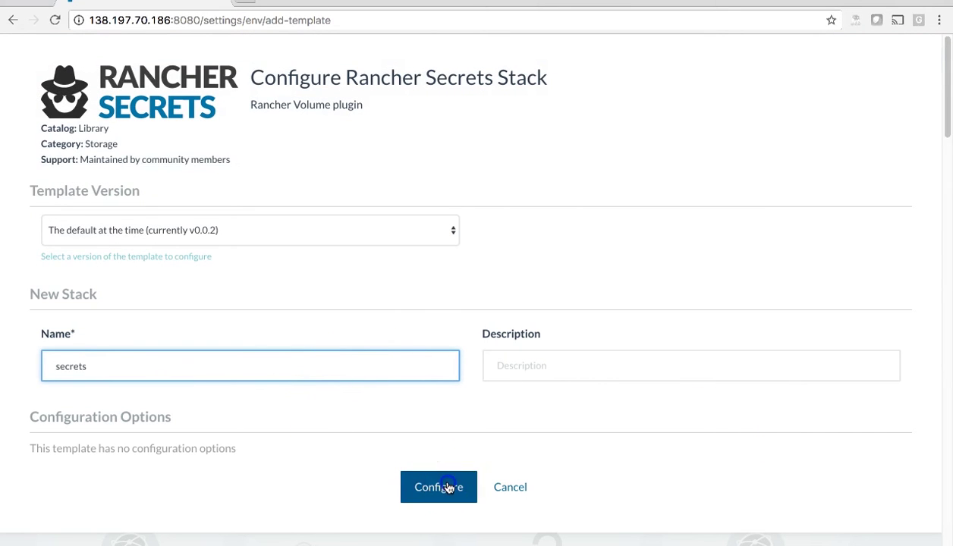
pyautogui.scroll(-5, 315, 296)
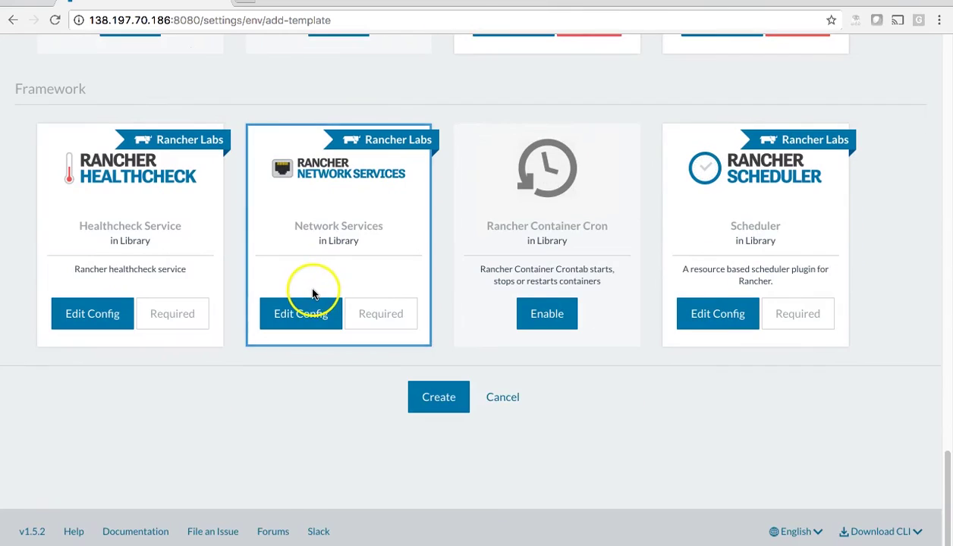
pyautogui.click(452, 408)
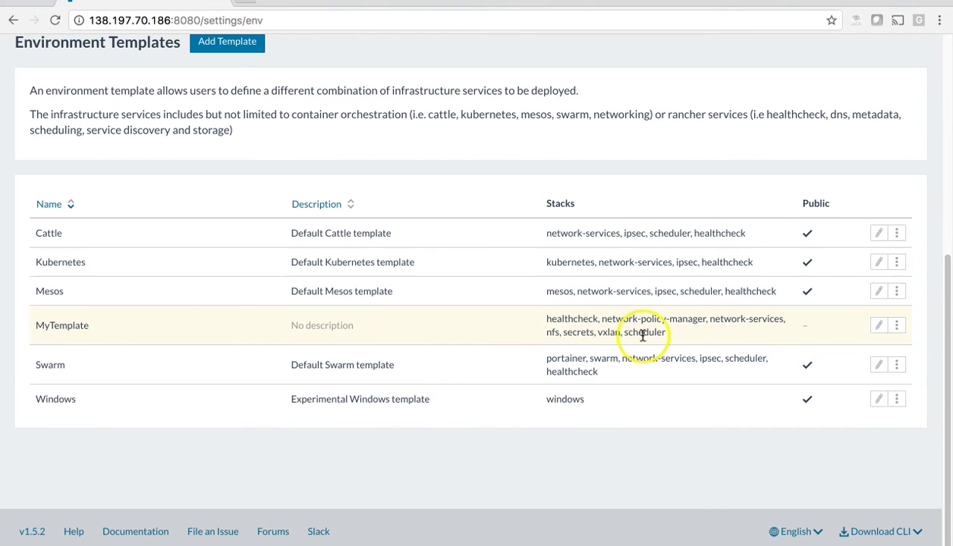
# - Create a new environment named Test based on the MyTemplate environment template
pyautogui.scroll(5, 641, 335)
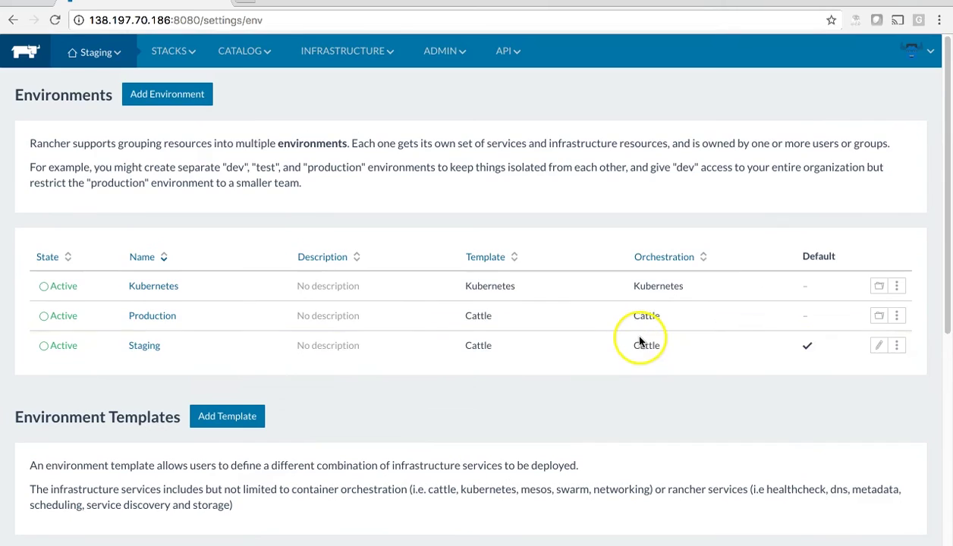
pyautogui.click(167, 94)
pyautogui.click(176, 181)
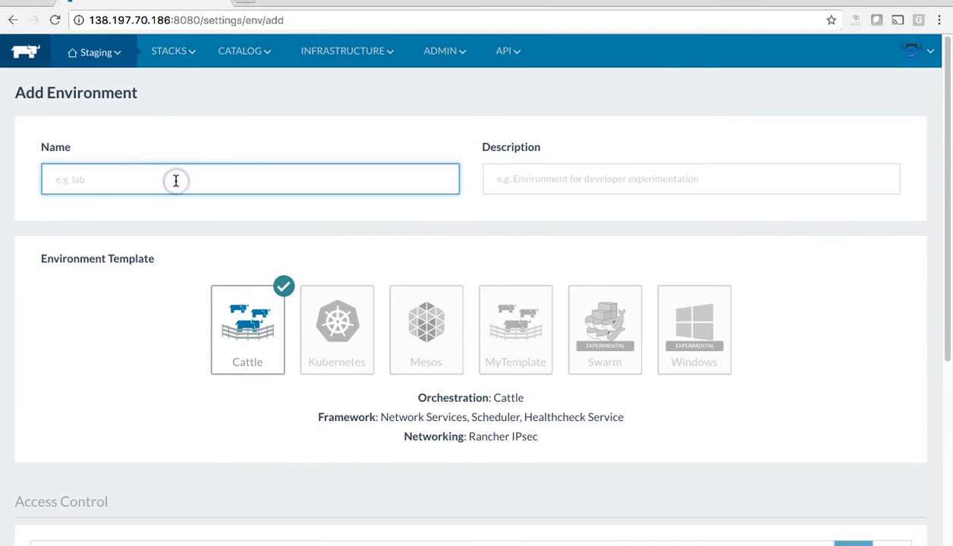
pyautogui.write('Test')
pyautogui.click(526, 335)
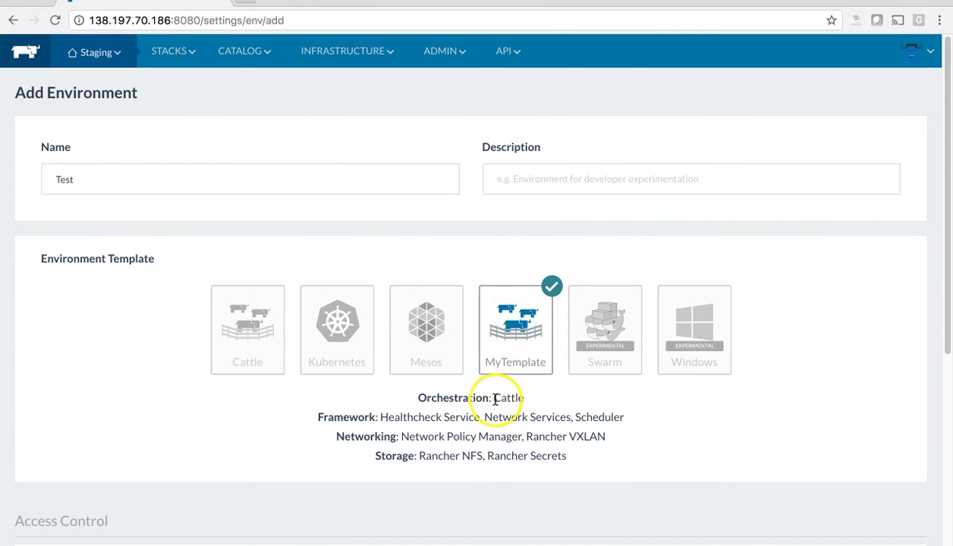
pyautogui.moveTo(492, 397); pyautogui.dragTo(596, 453)
pyautogui.click(596, 454)
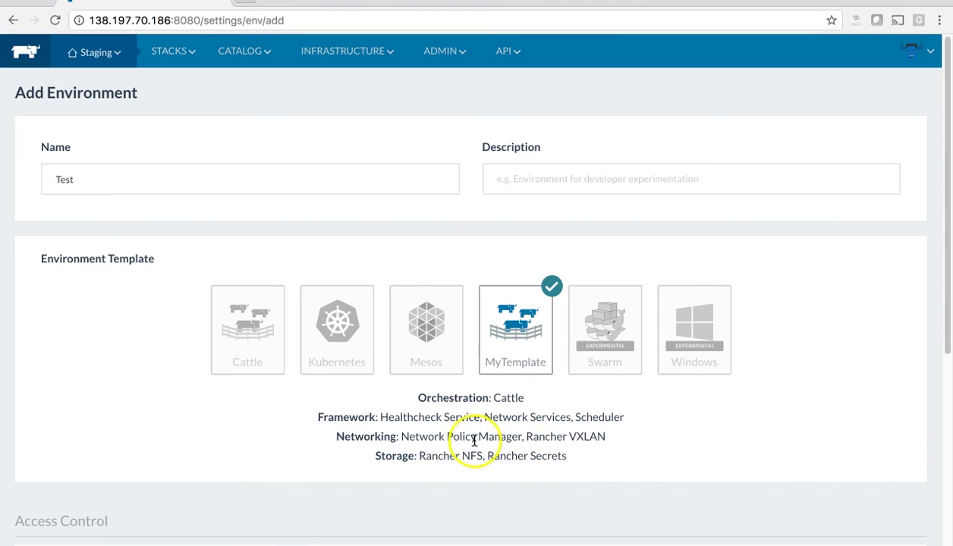
pyautogui.scroll(-5, 539, 455)
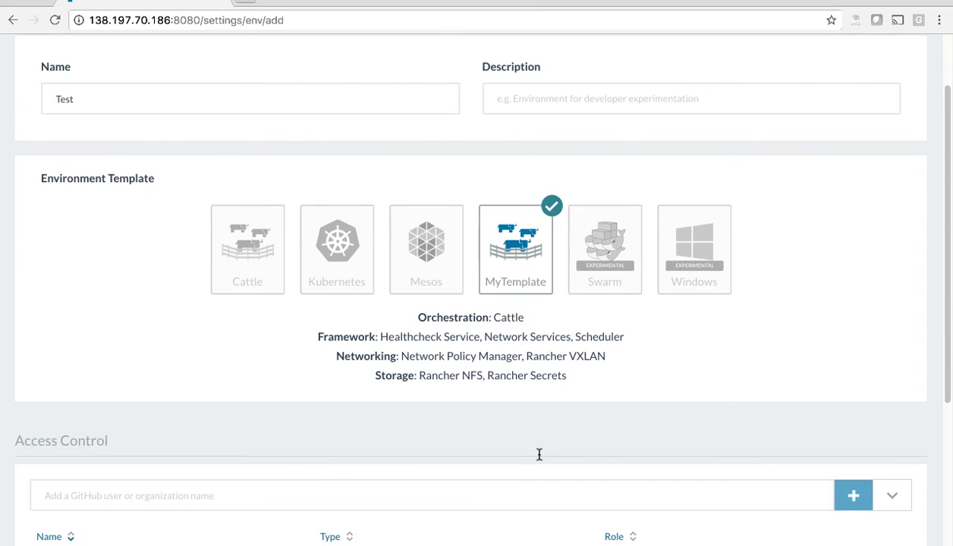
pyautogui.click(451, 449)
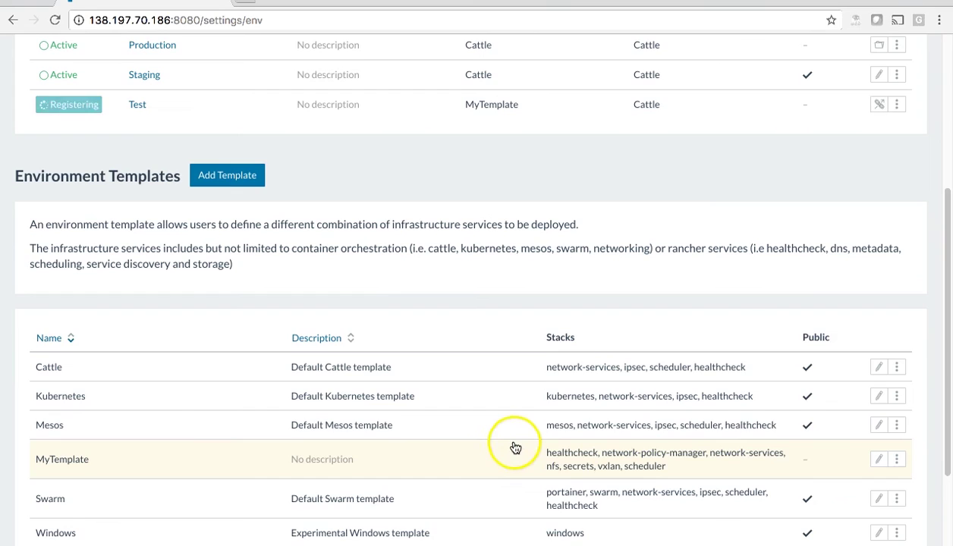
# - Switch to the Test environment and open its infrastructure hosts page
pyautogui.scroll(5, 502, 430)
pyautogui.moveTo(81, 50)
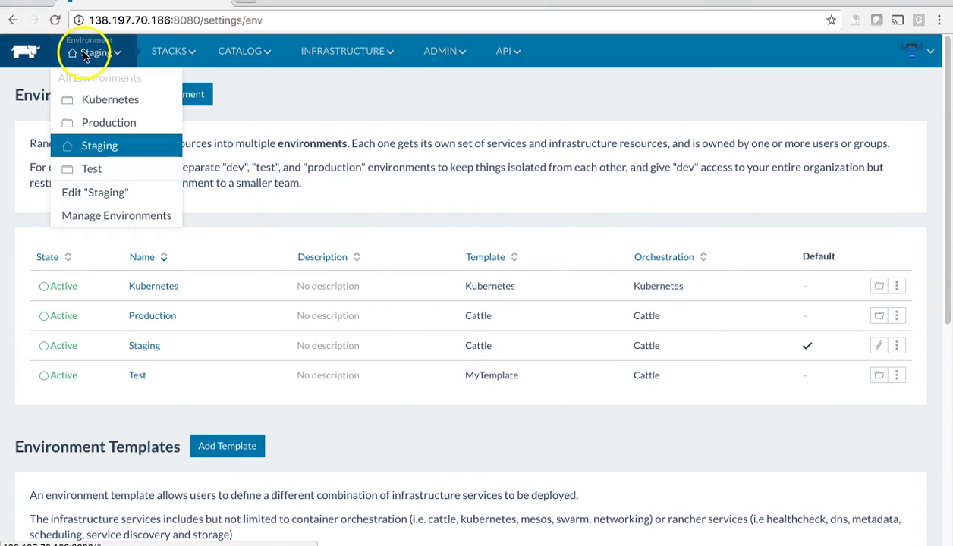
pyautogui.click(93, 170)
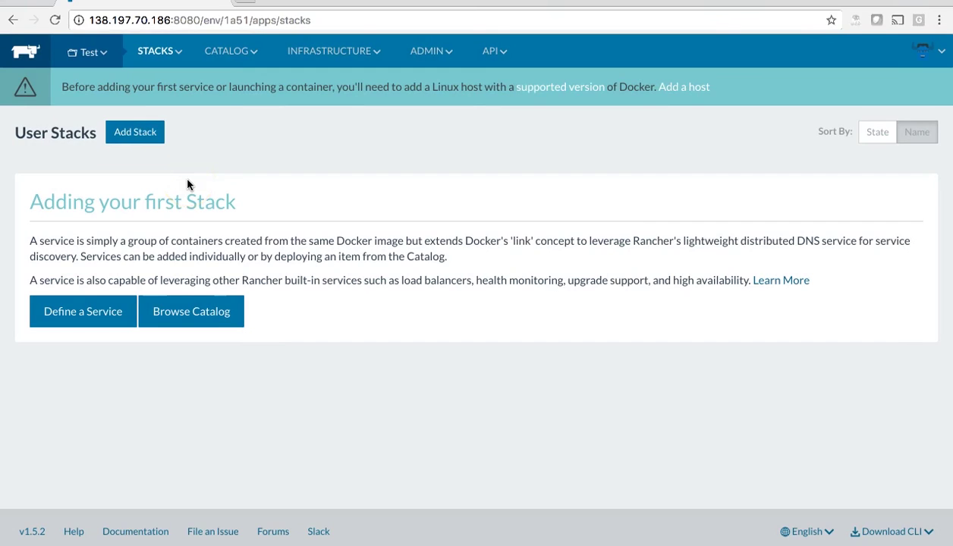
pyautogui.moveTo(315, 50)
pyautogui.click(313, 80)
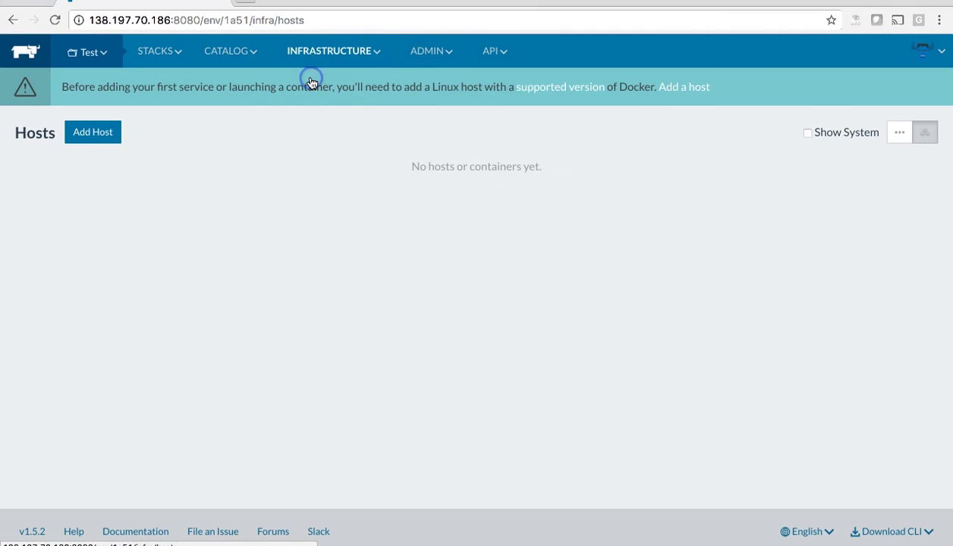